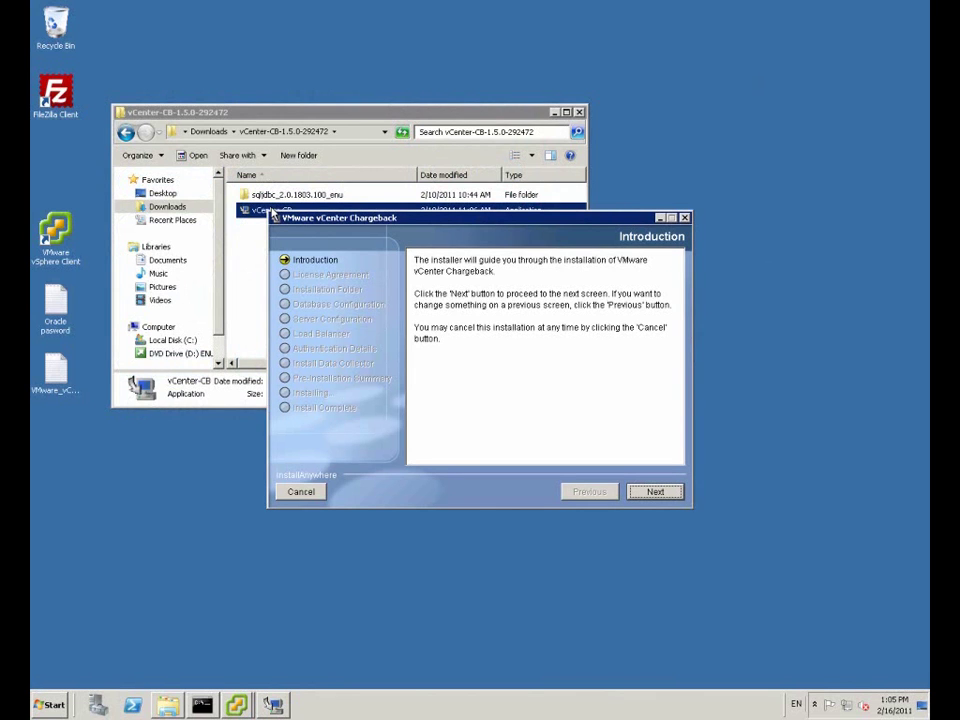
# - Skip past the Introduction page, scroll the EULA and accept the License Agreement terms
pyautogui.click(656, 492)
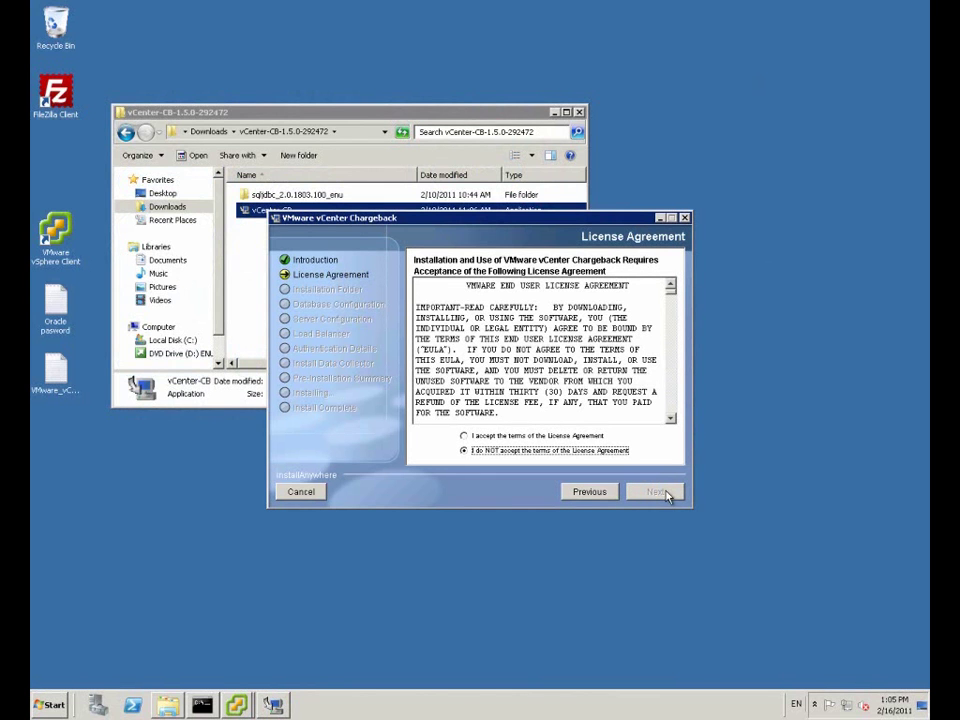
pyautogui.scroll(-15, 540, 437)
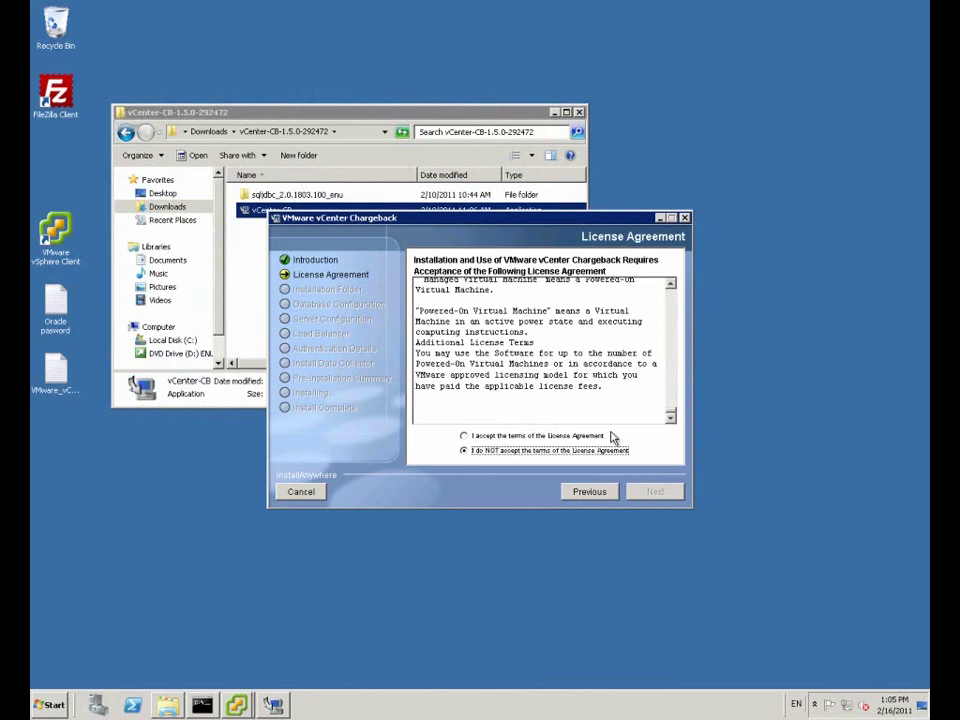
pyautogui.click(464, 436)
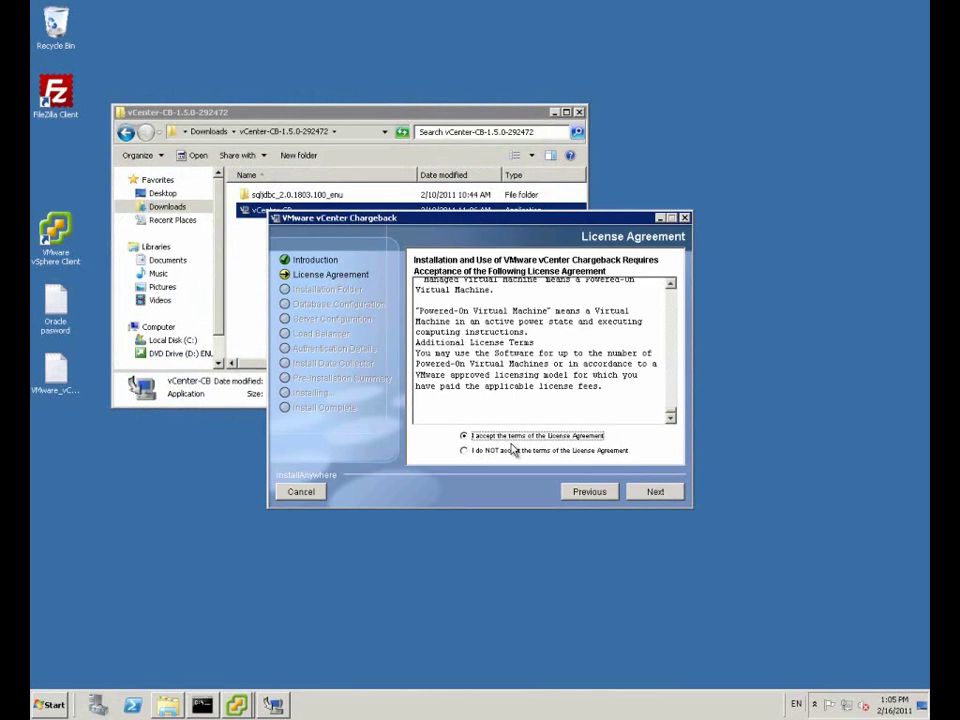
# - Keep the default install folder and connect to SQL Server database vChargeback using Windows Authentication
pyautogui.click(655, 493)
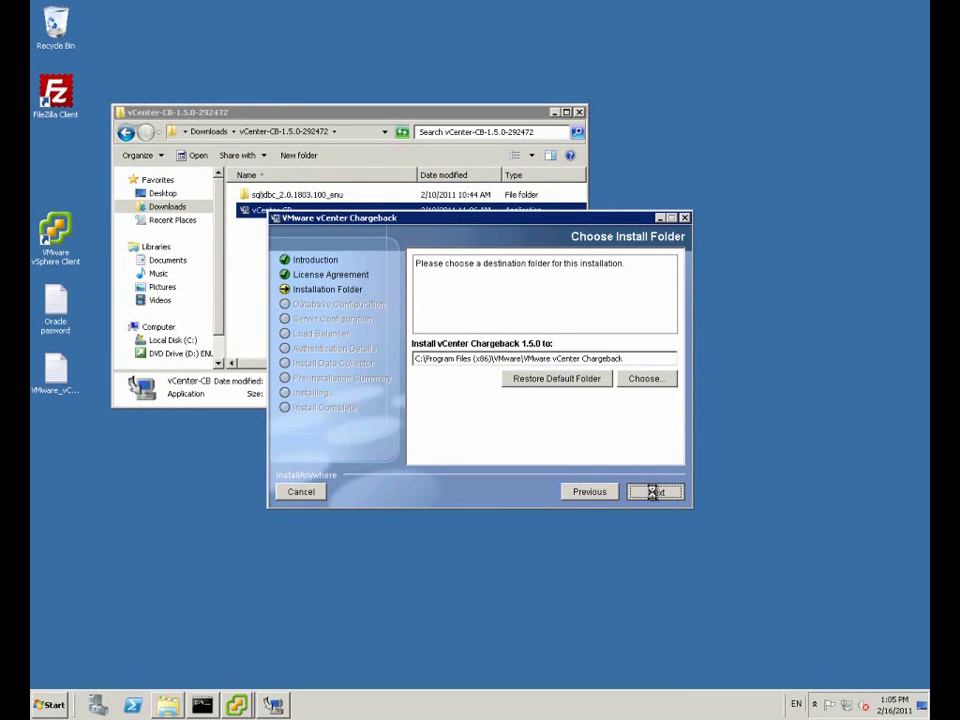
pyautogui.click(655, 492)
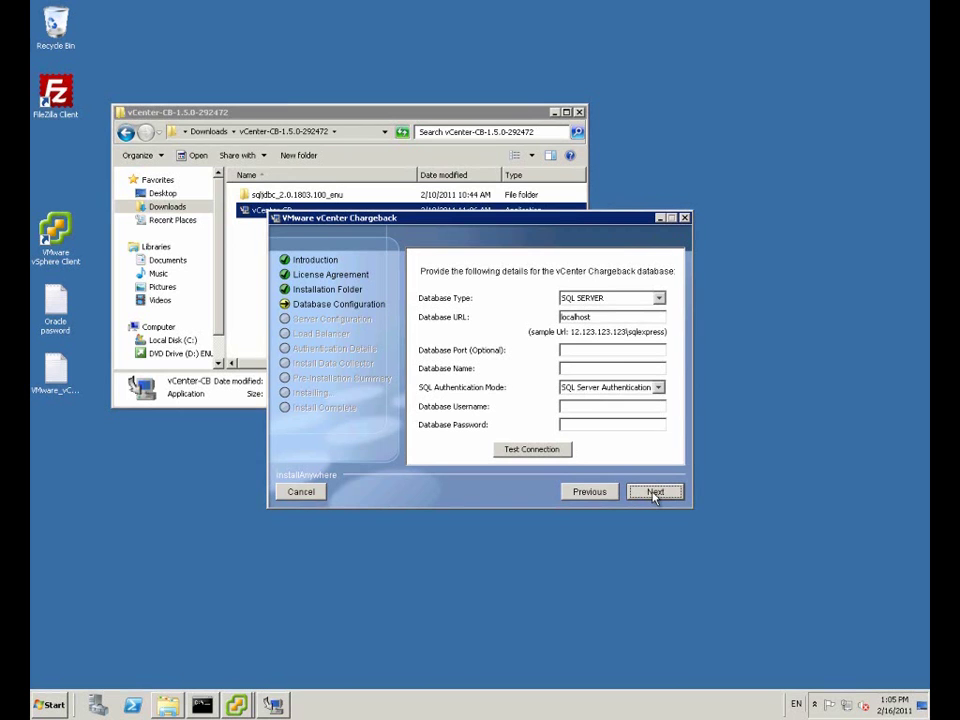
pyautogui.click(579, 369)
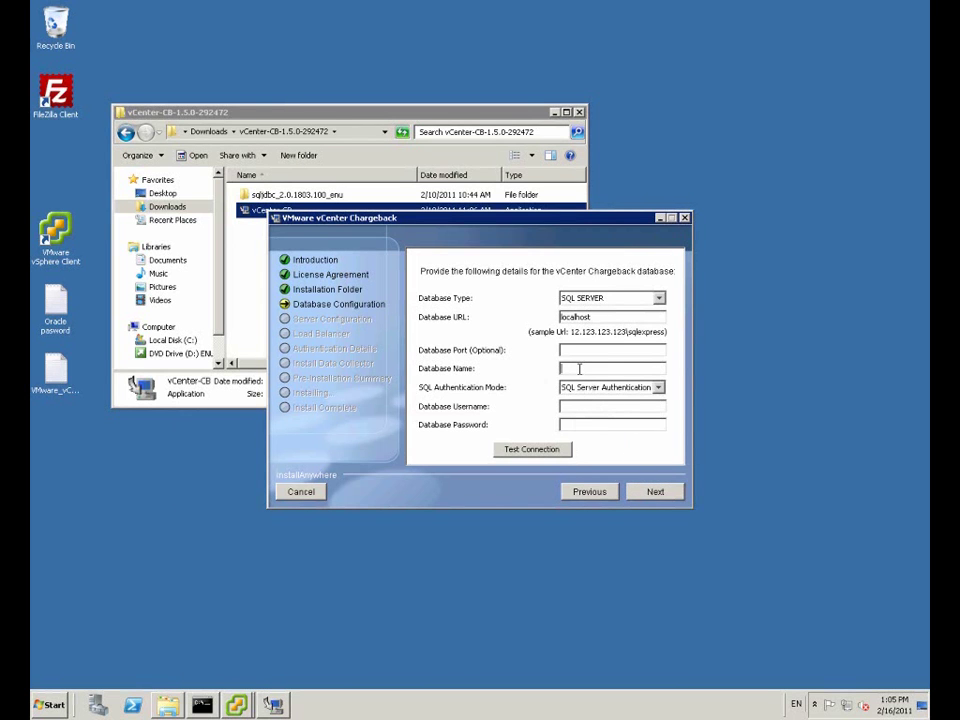
pyautogui.write('vChargeback')
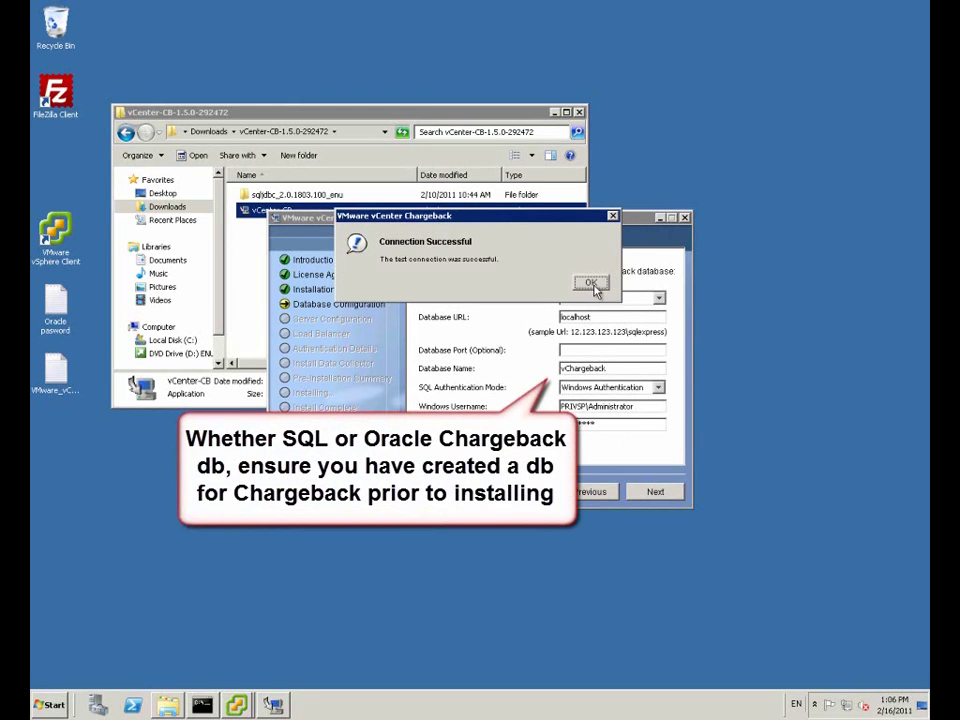
pyautogui.click(591, 284)
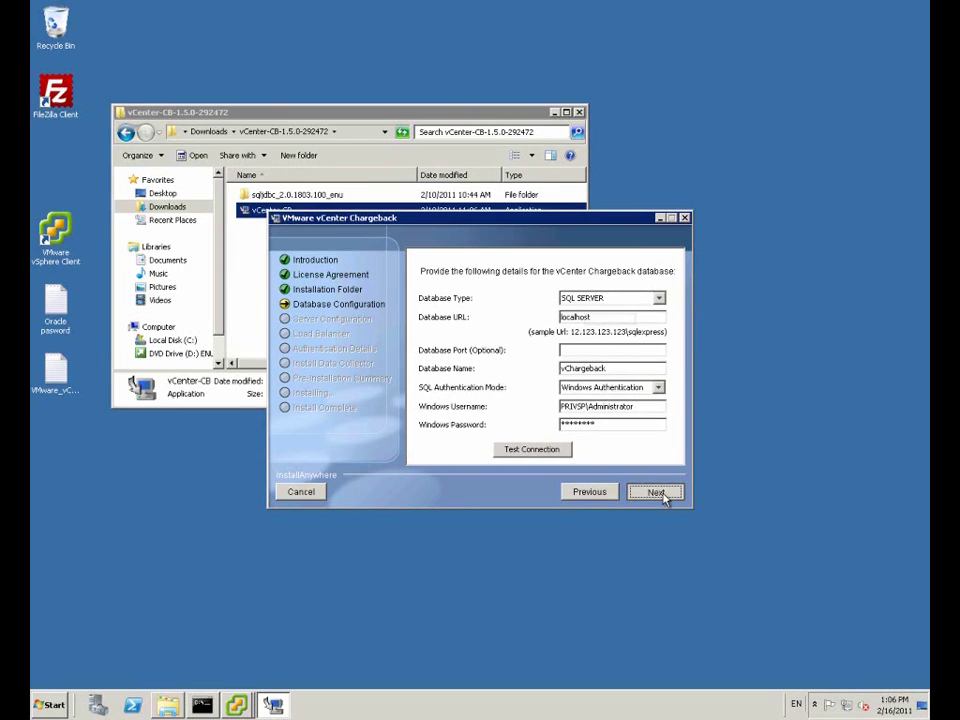
pyautogui.click(656, 492)
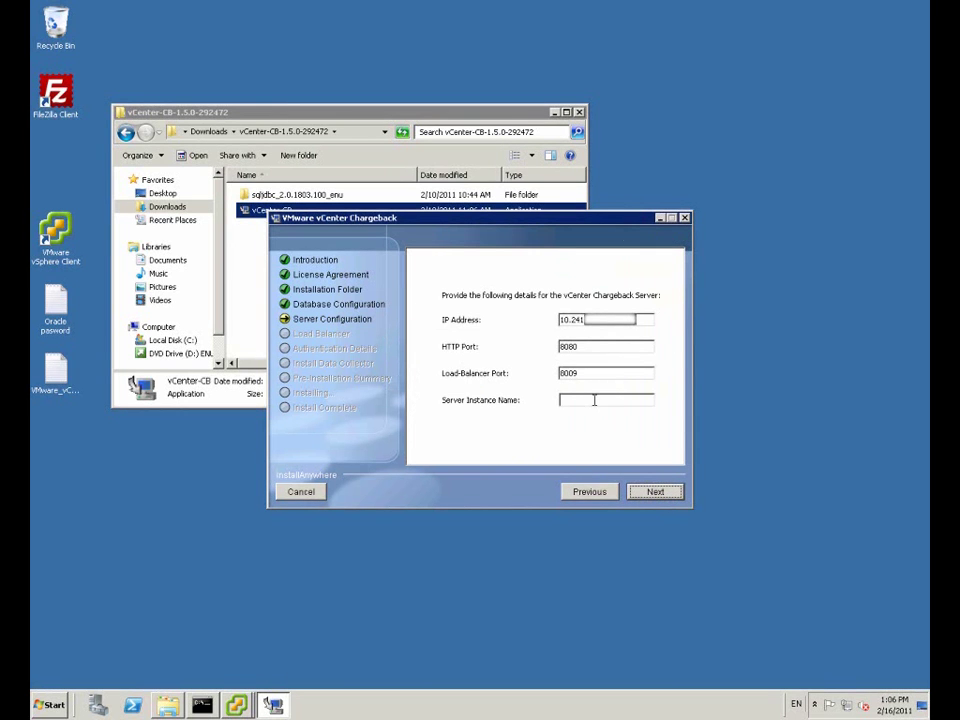
# - Set the server instance name to MSSQLSERVER and accept the default load balancer details
pyautogui.write('MSSQ')
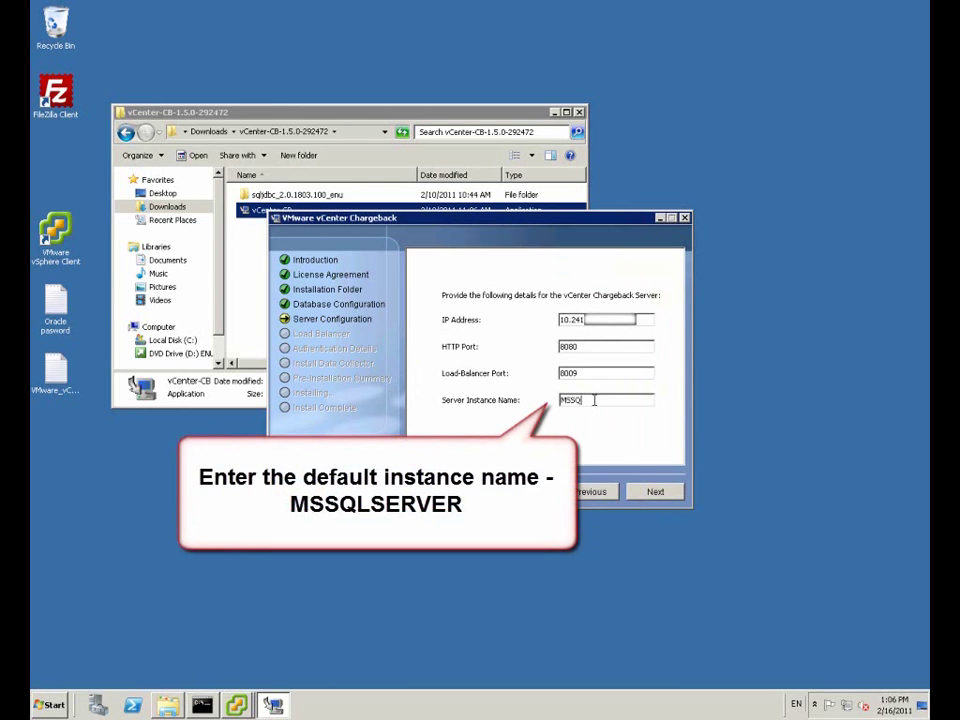
pyautogui.write('LSERVER')
pyautogui.click(656, 493)
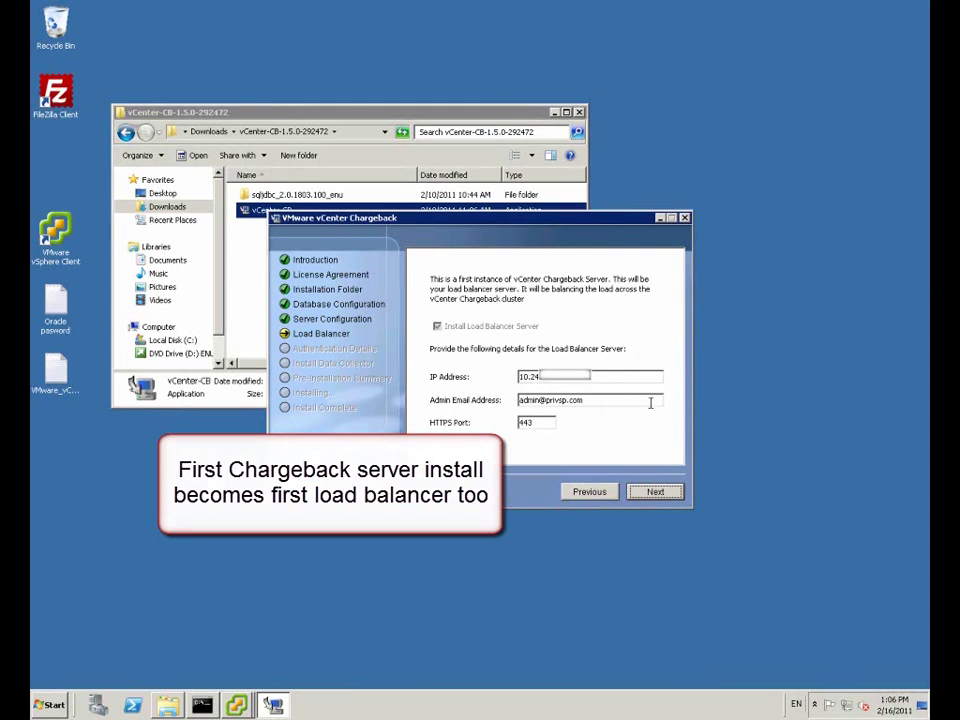
pyautogui.click(656, 493)
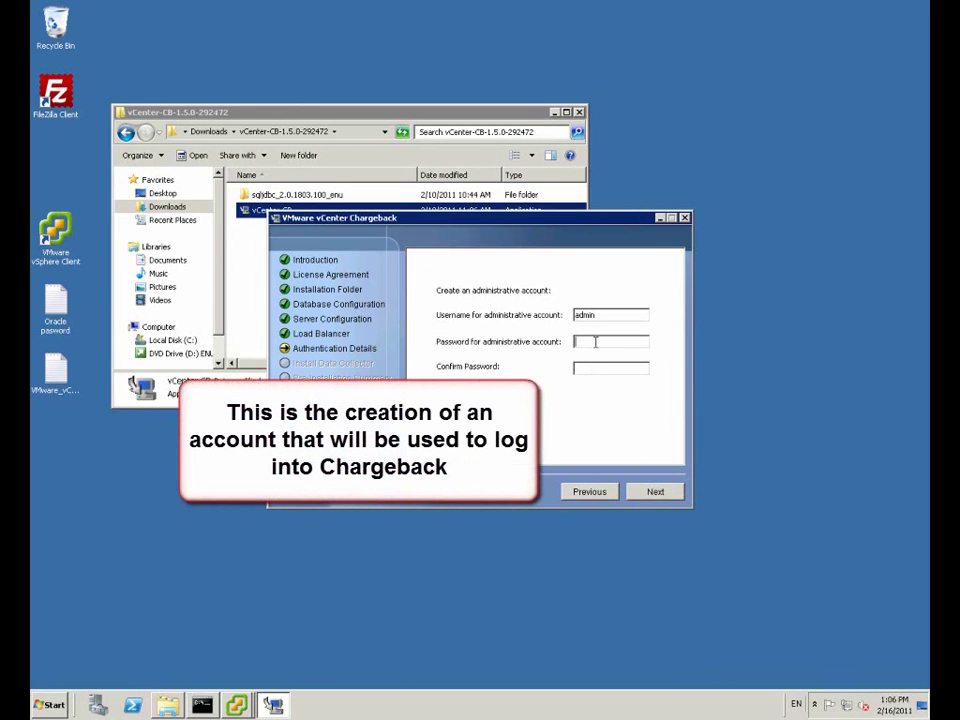
# - Enter and confirm the administrative account password
pyautogui.write('********')
pyautogui.press('Tab')
pyautogui.write('********')
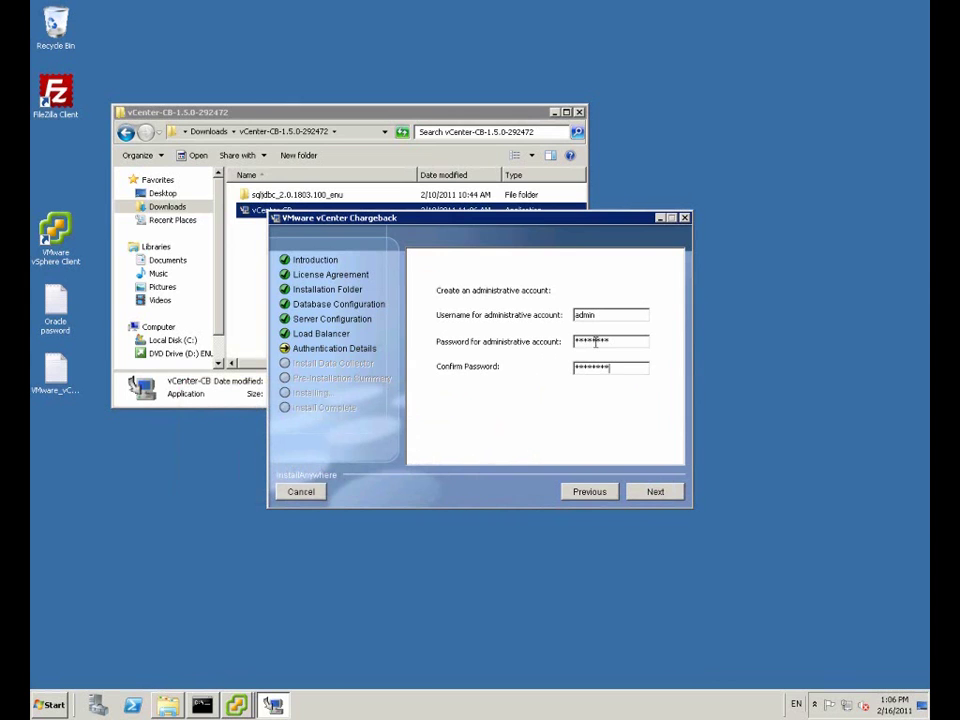
pyautogui.click(654, 493)
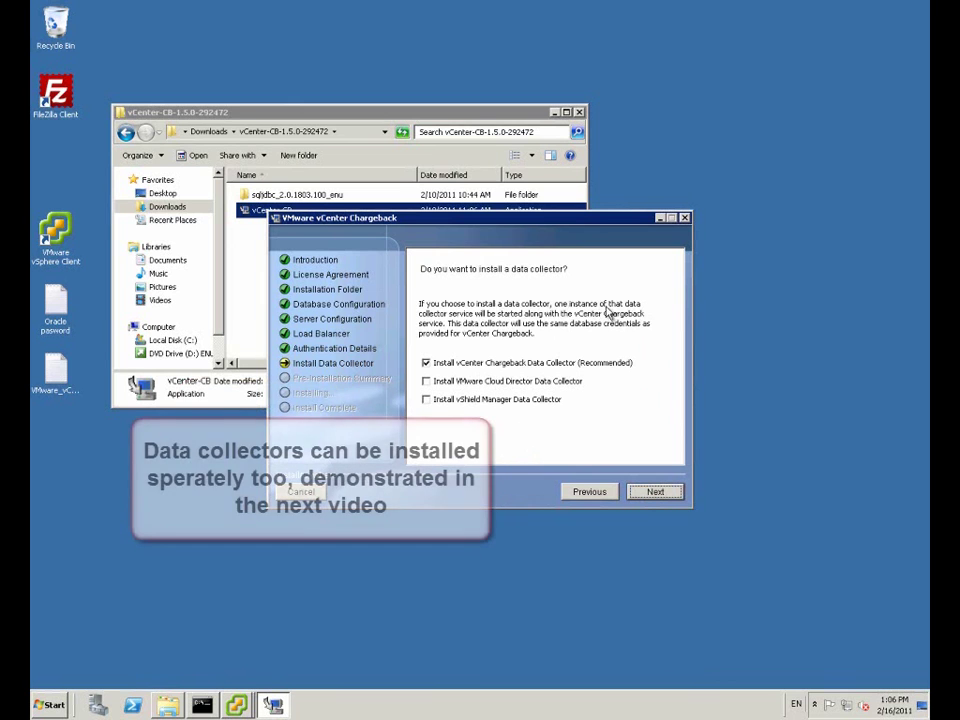
# - Add the VMware Cloud Director and vShield Manager data collectors
pyautogui.click(426, 381)
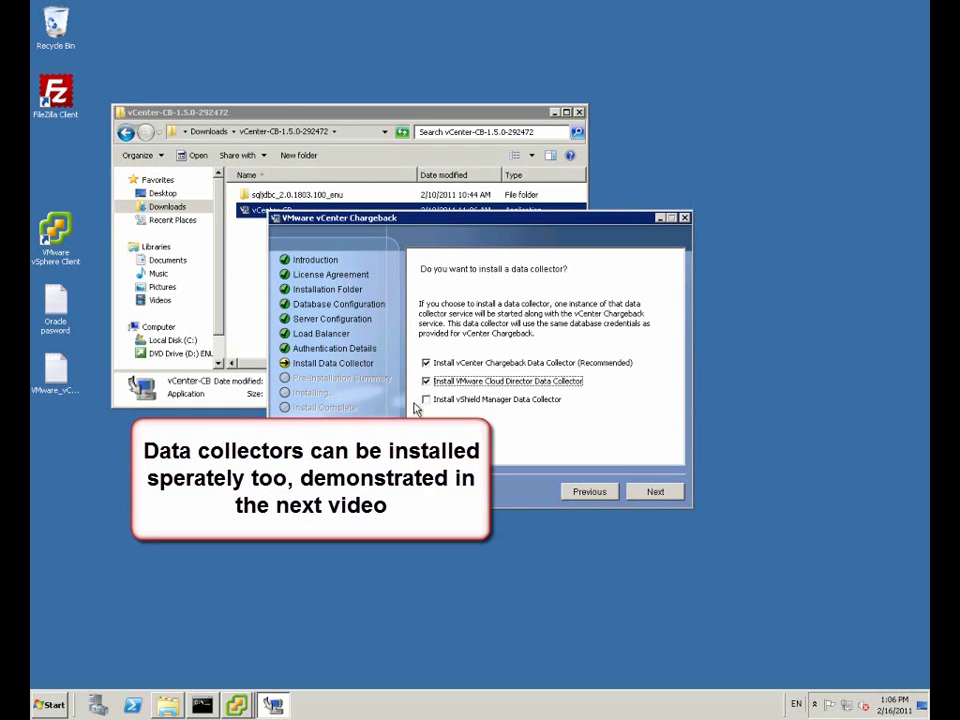
pyautogui.click(427, 400)
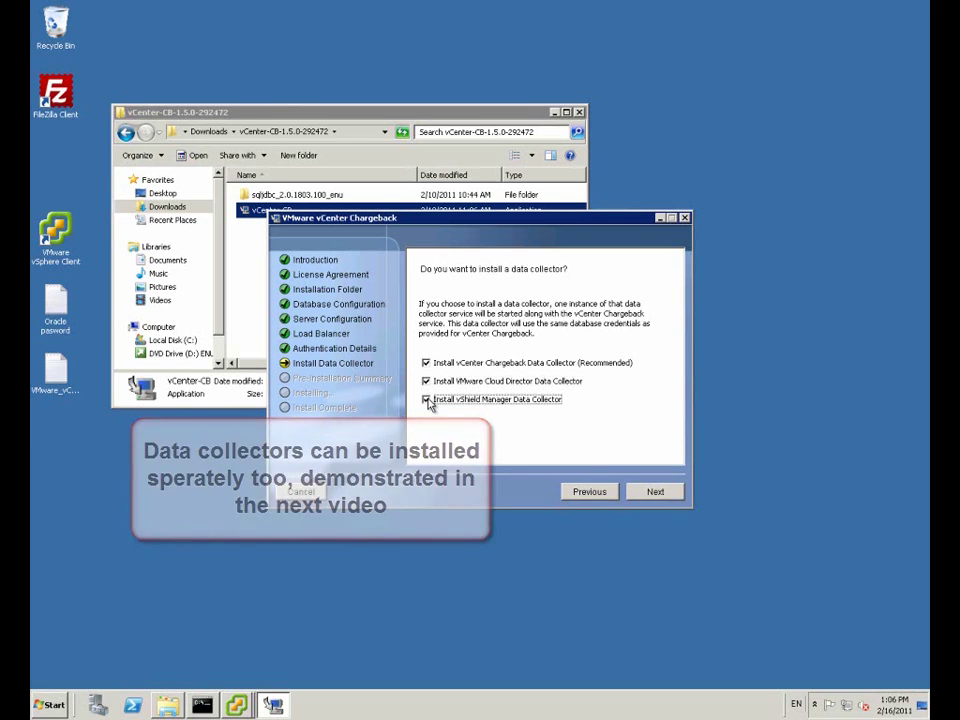
pyautogui.click(670, 494)
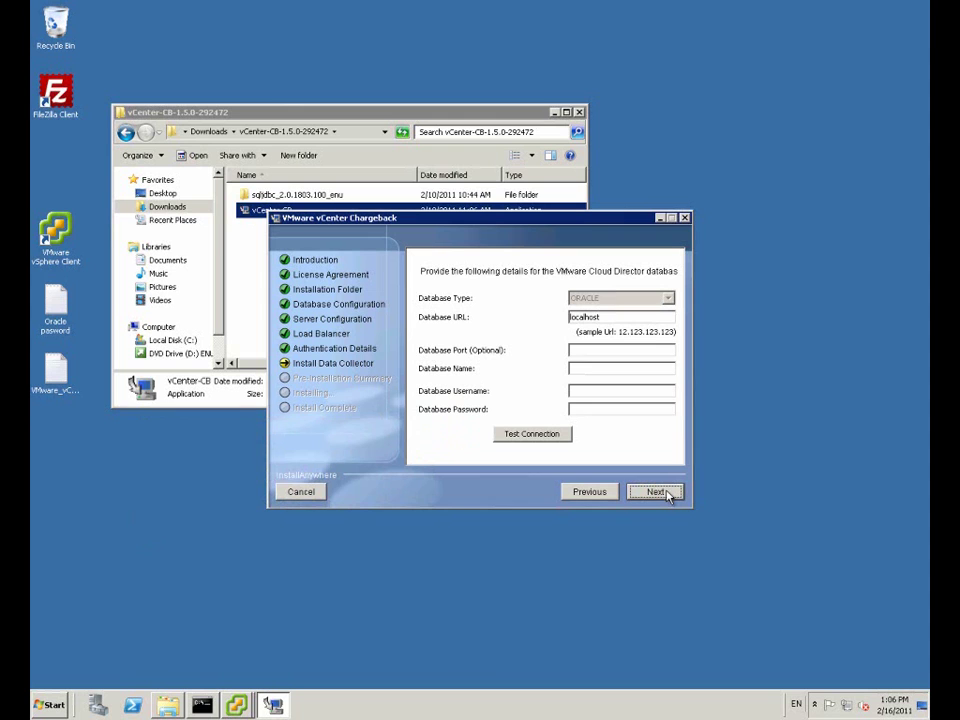
# - Enter vCloud Director database port 1521, database name CDD, username and password
pyautogui.click(585, 352)
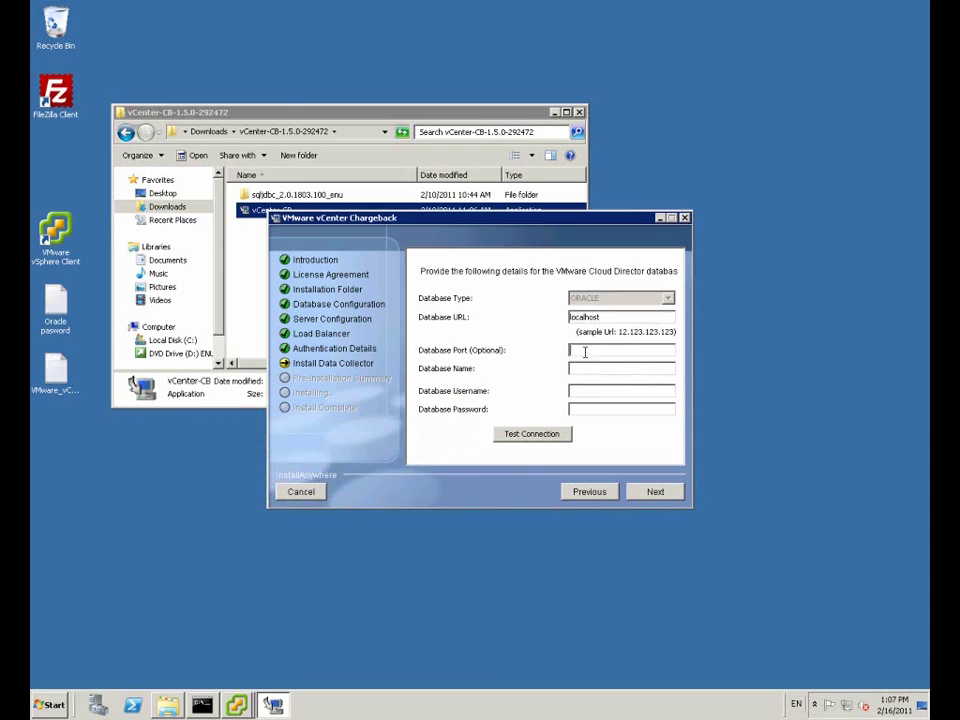
pyautogui.write('1521')
pyautogui.click(592, 365)
pyautogui.write('CDD')
pyautogui.write('vclou')
pyautogui.write('duser')
pyautogui.press('Tab')
pyautogui.write('*****')
pyautogui.press('BackSpace')
pyautogui.press('BackSpace')
pyautogui.press('BackSpace')
pyautogui.press('BackSpace')
pyautogui.press('BackSpace')
pyautogui.write('**********')
# - Replace localhost with the database server IP address, verify the connection succeeds, and continue
pyautogui.doubleClick(617, 316)
pyautogui.write('10.')
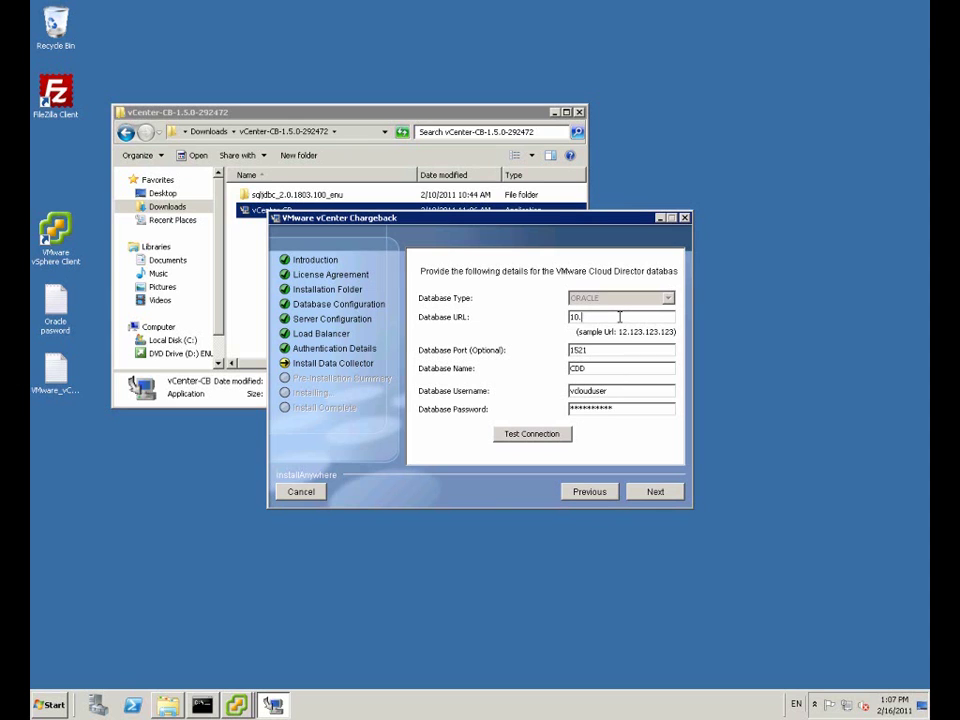
pyautogui.write('241.')
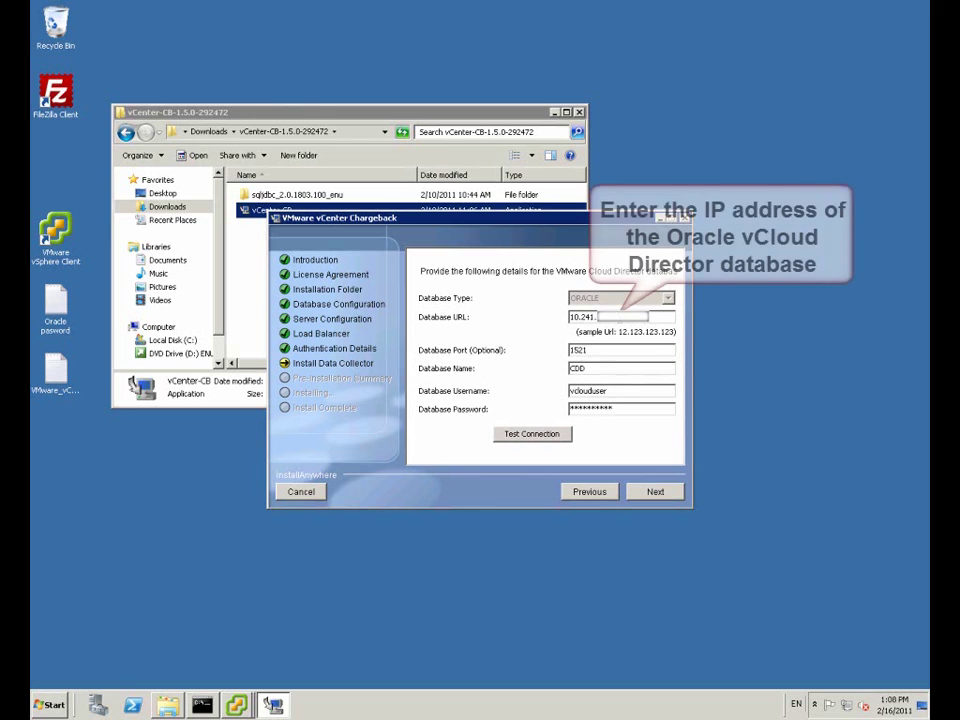
pyautogui.moveTo(597, 316); pyautogui.dragTo(569, 316)
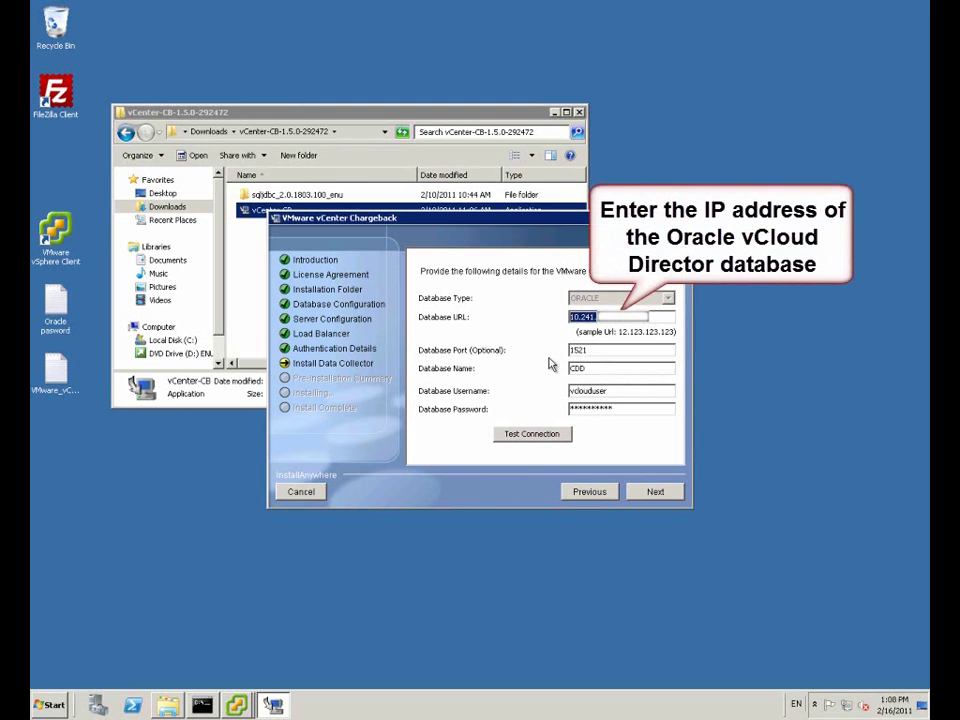
pyautogui.click(547, 435)
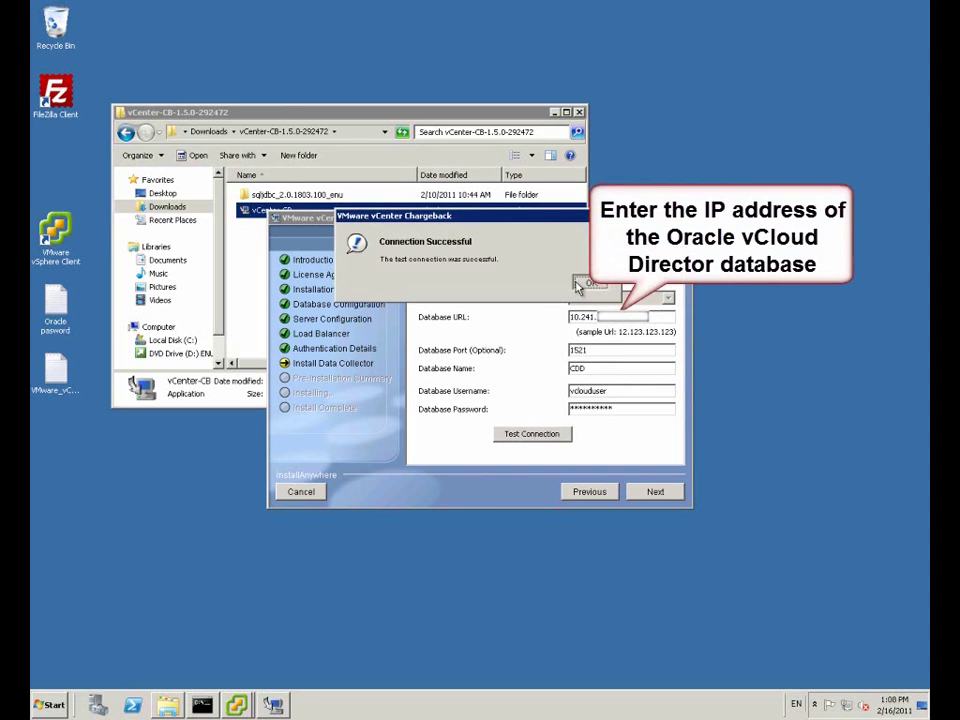
pyautogui.click(590, 284)
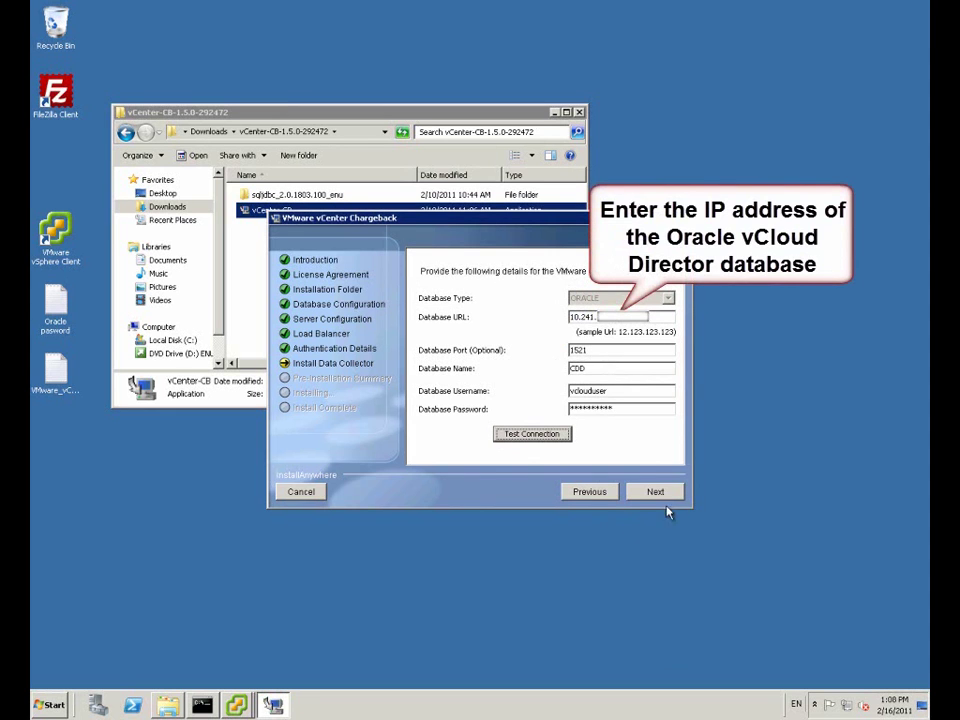
pyautogui.click(667, 498)
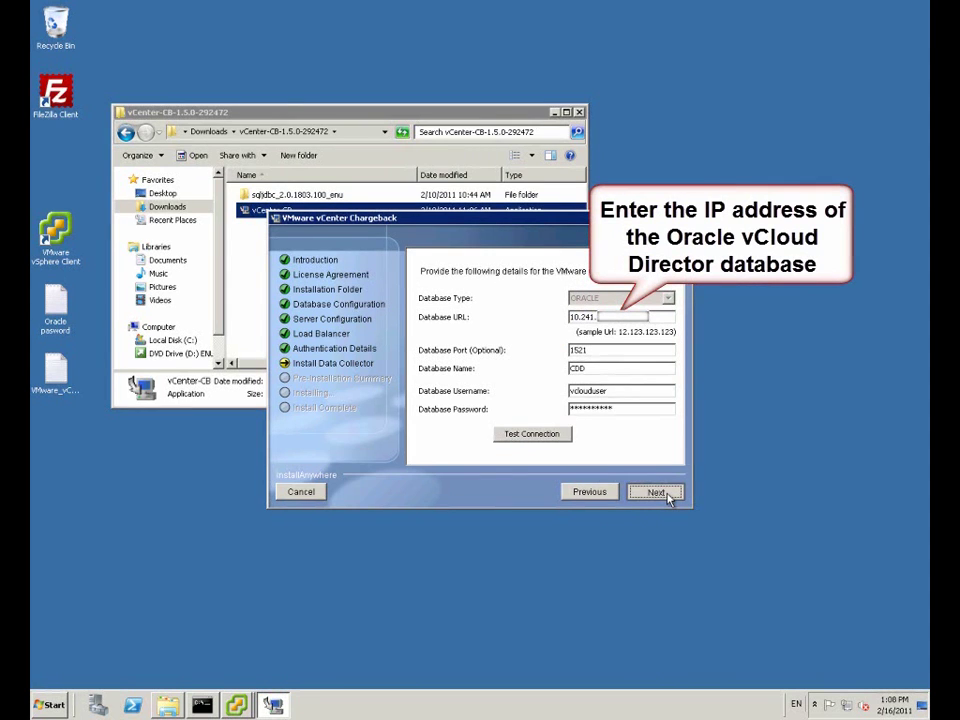
# - Review the pre-installation summary, install vCenter Chargeback, skip SSL certificate generation, and close the installer
pyautogui.click(667, 496)
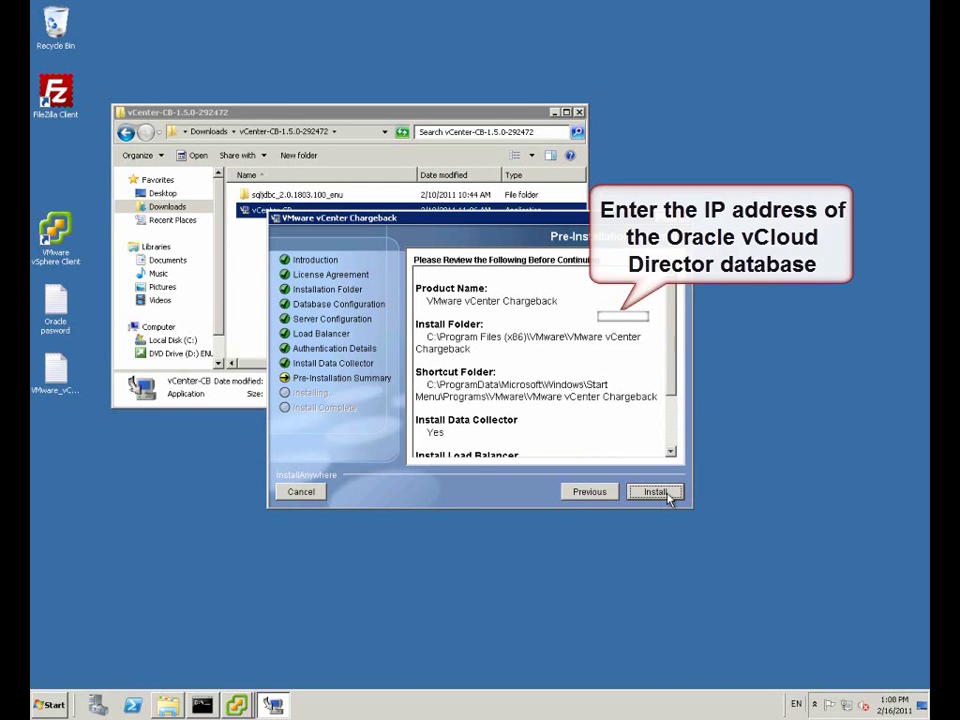
pyautogui.moveTo(673, 387); pyautogui.dragTo(677, 452)
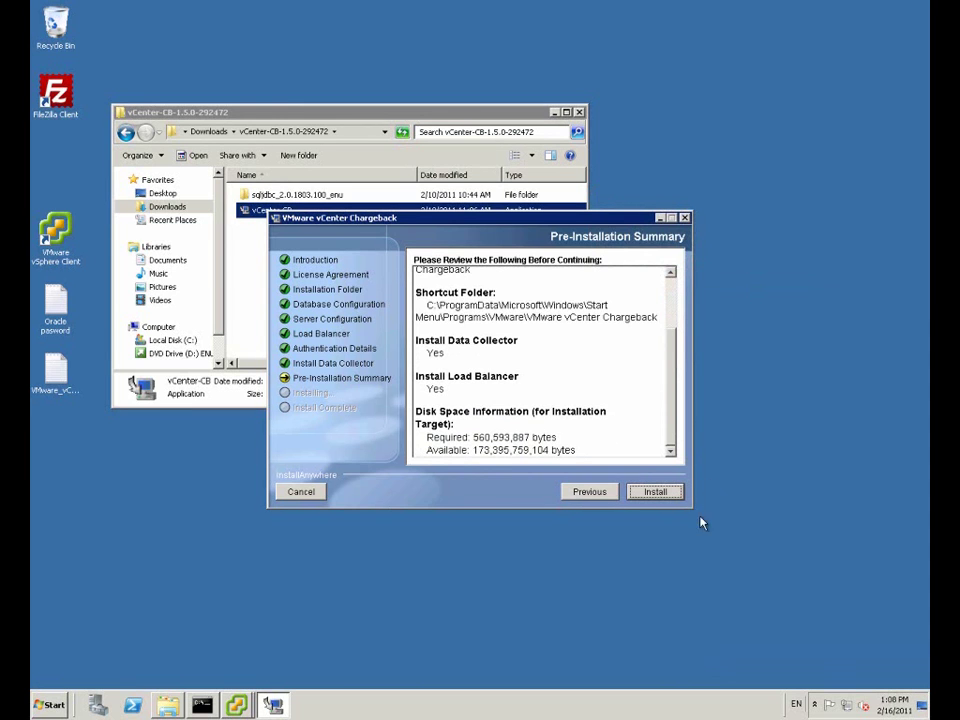
pyautogui.click(656, 492)
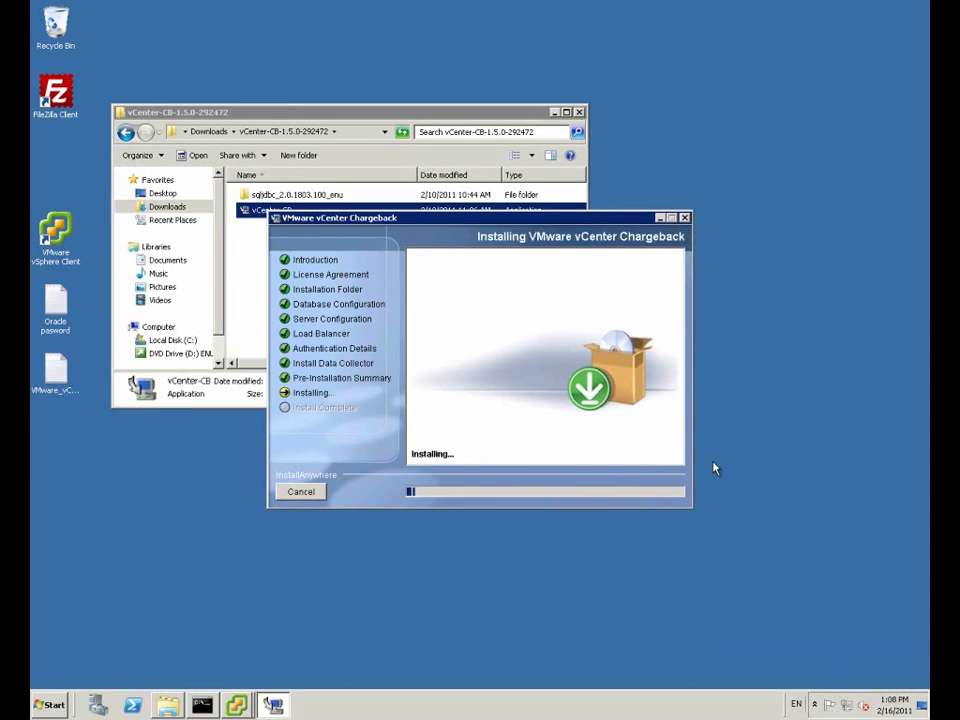
pyautogui.click(578, 112)
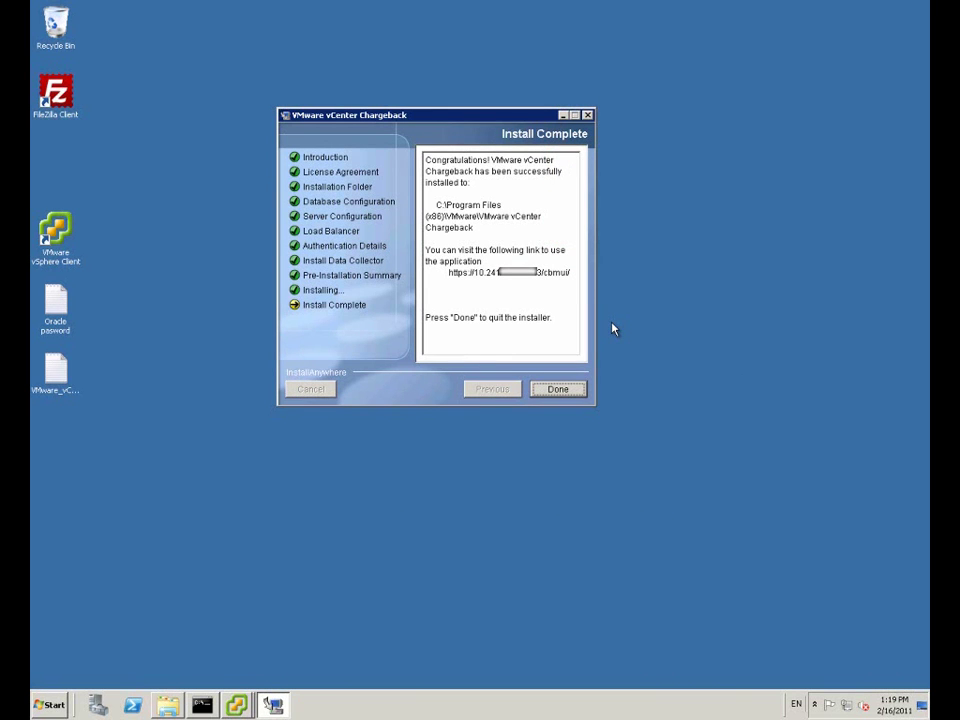
pyautogui.click(562, 394)
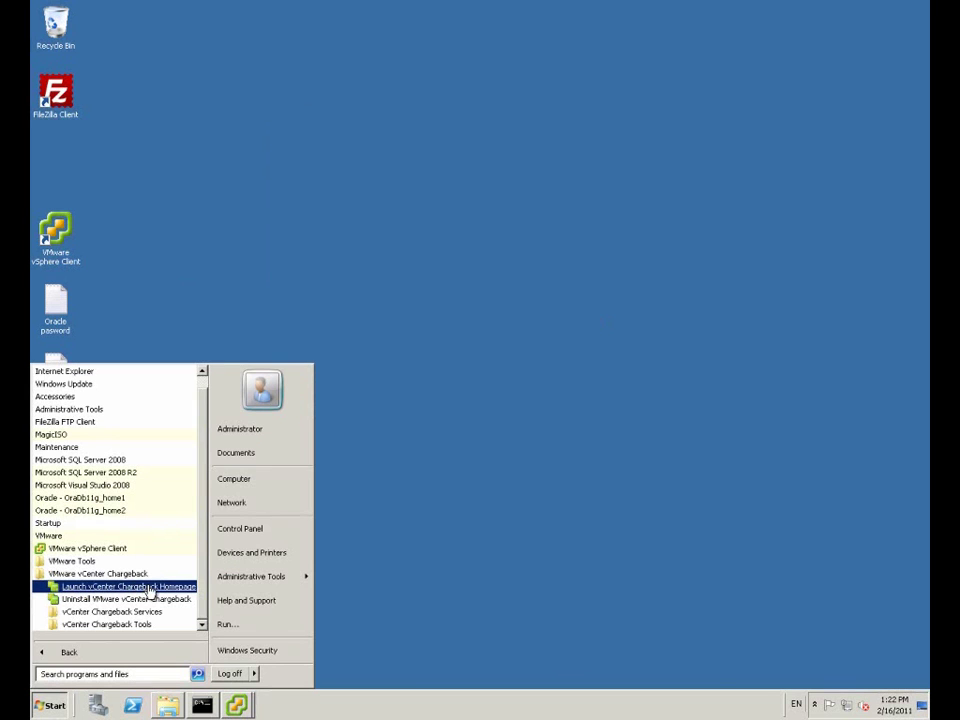
# - Launch the vCenter Chargeback homepage, continue past the certificate error, and allow all page content
pyautogui.click(150, 588)
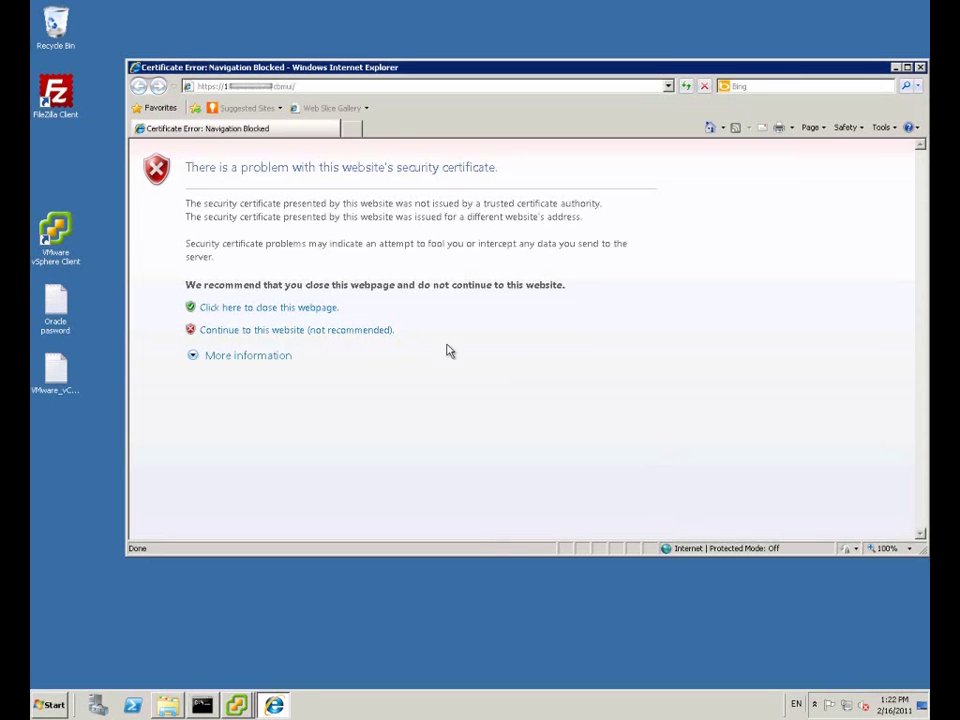
pyautogui.click(355, 331)
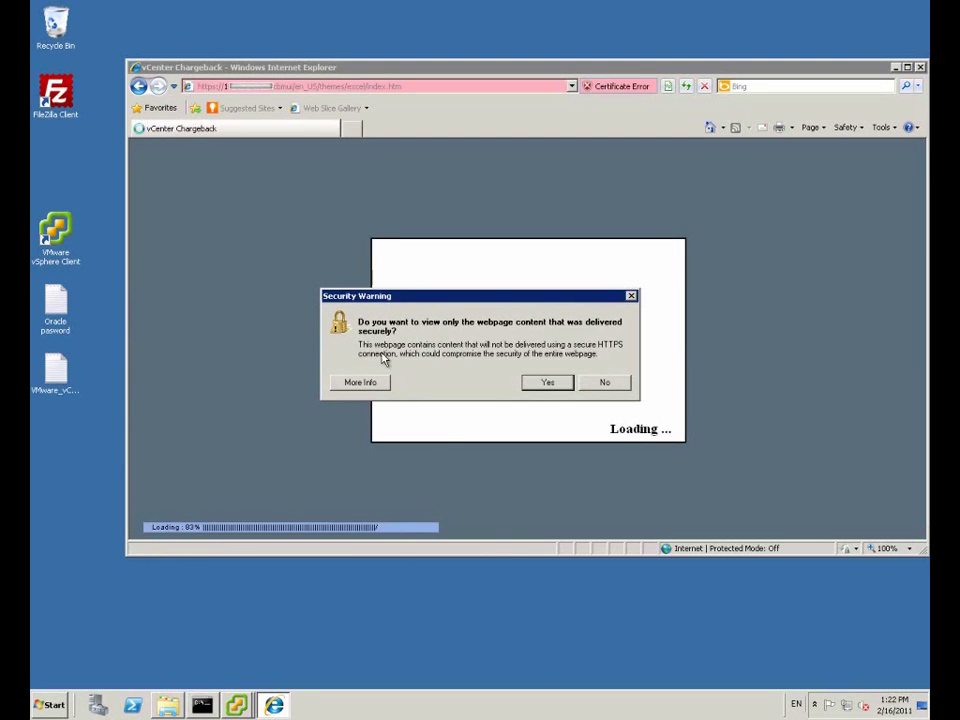
pyautogui.click(603, 384)
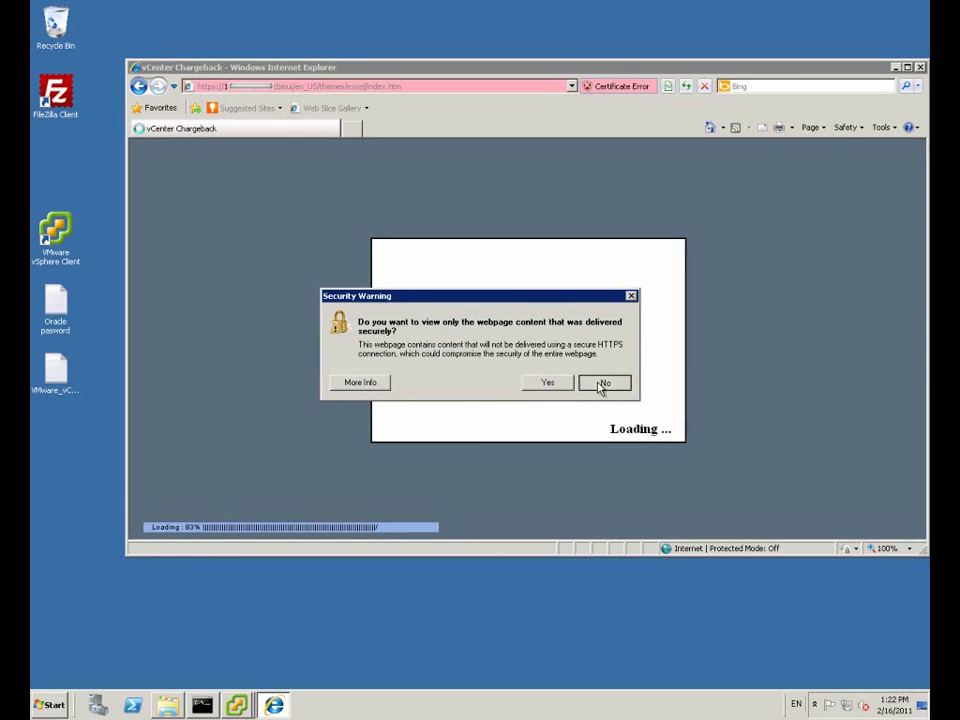